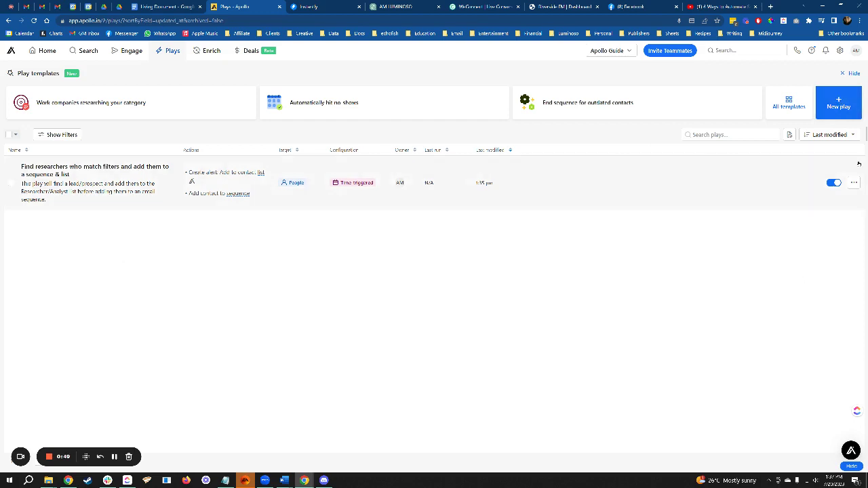
# Start a new play and look over its details, configuration, filters and actions sections
pyautogui.click(839, 99)
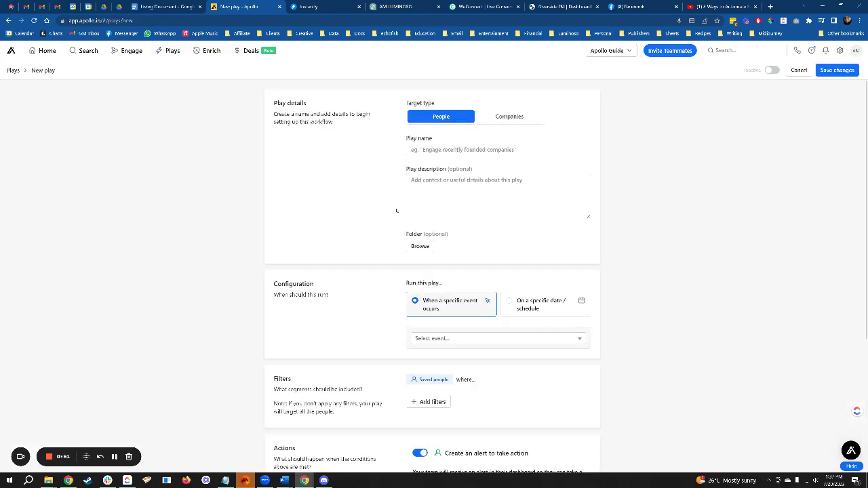
pyautogui.scroll(-3, 642, 435)
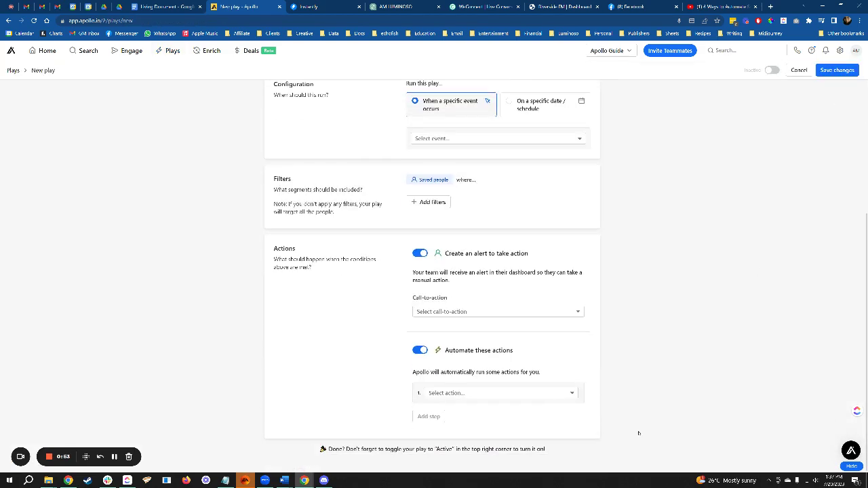
pyautogui.scroll(3, 642, 435)
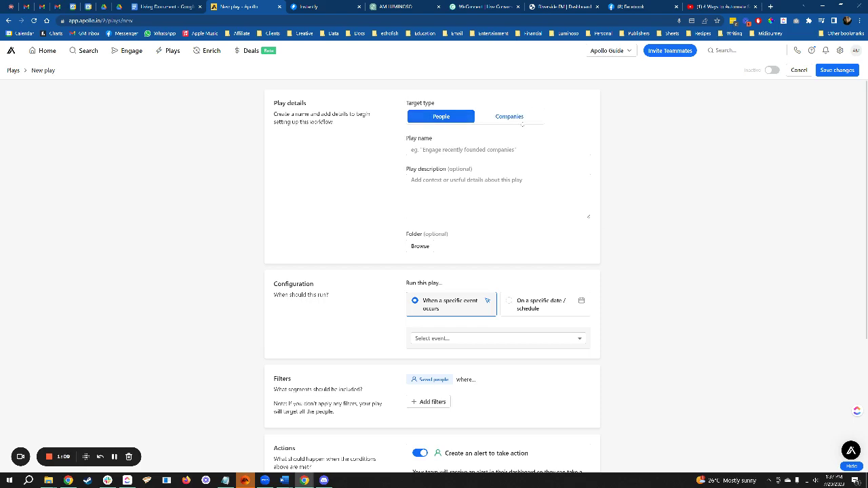
pyautogui.click(421, 151)
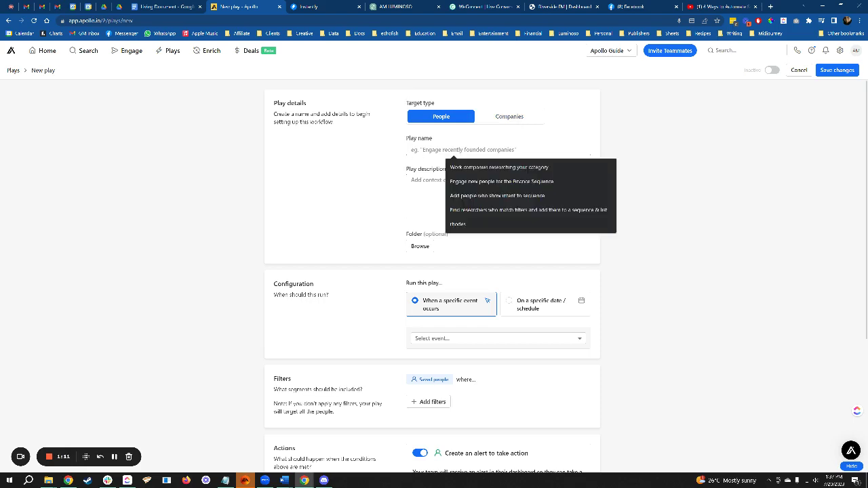
pyautogui.click(419, 187)
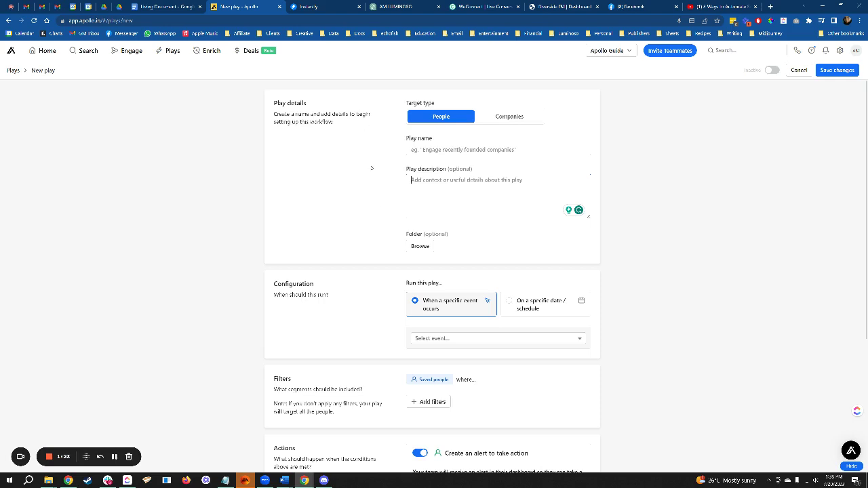
# Examine the events that can trigger the play in its configuration, without choosing one
pyautogui.scroll(-3, 371, 168)
pyautogui.scroll(1, 372, 168)
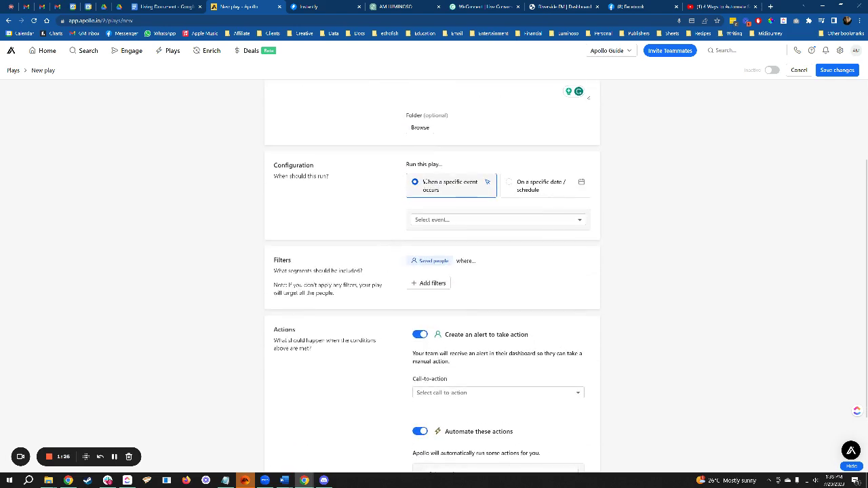
pyautogui.click(416, 220)
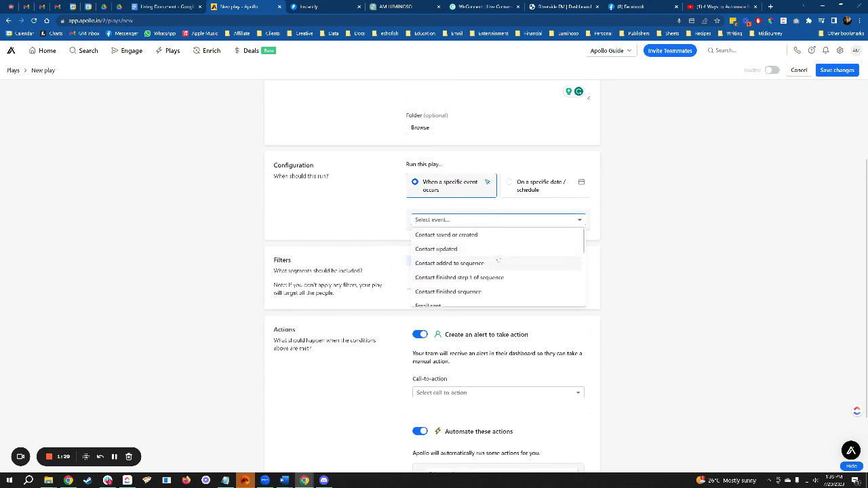
pyautogui.scroll(-1, 499, 259)
pyautogui.scroll(1, 499, 261)
pyautogui.scroll(-5, 516, 274)
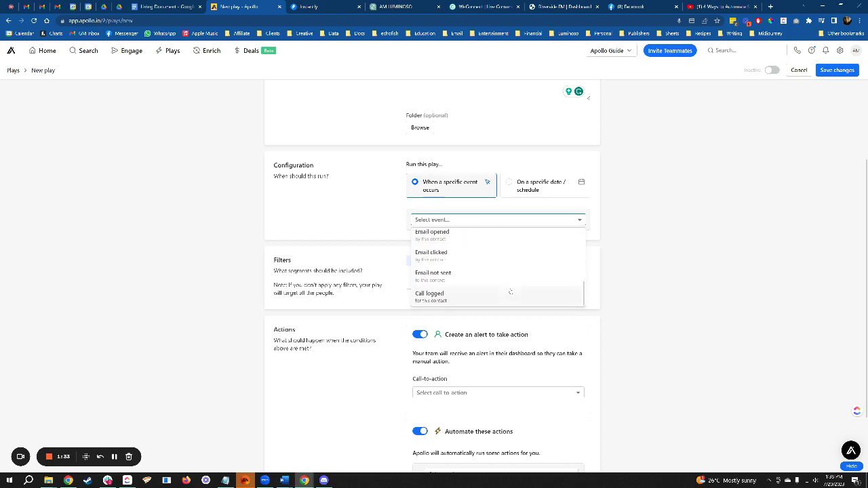
pyautogui.scroll(-2, 460, 277)
pyautogui.scroll(4, 477, 310)
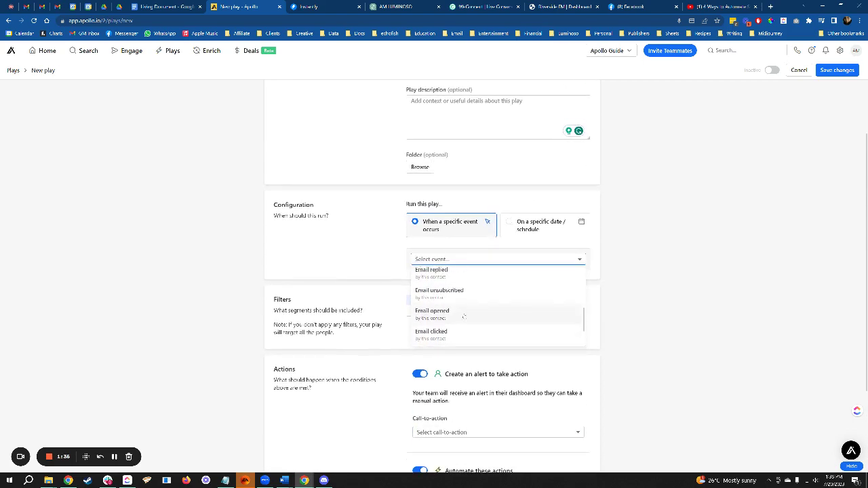
pyautogui.scroll(2, 455, 310)
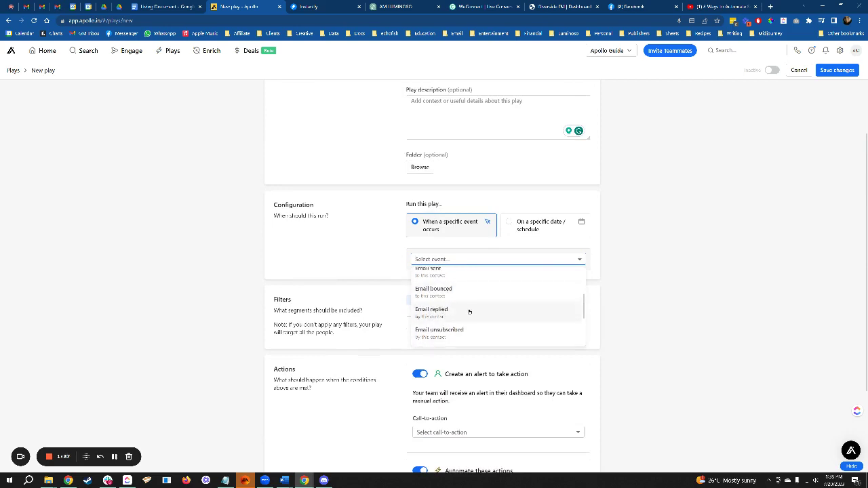
pyautogui.scroll(2, 451, 316)
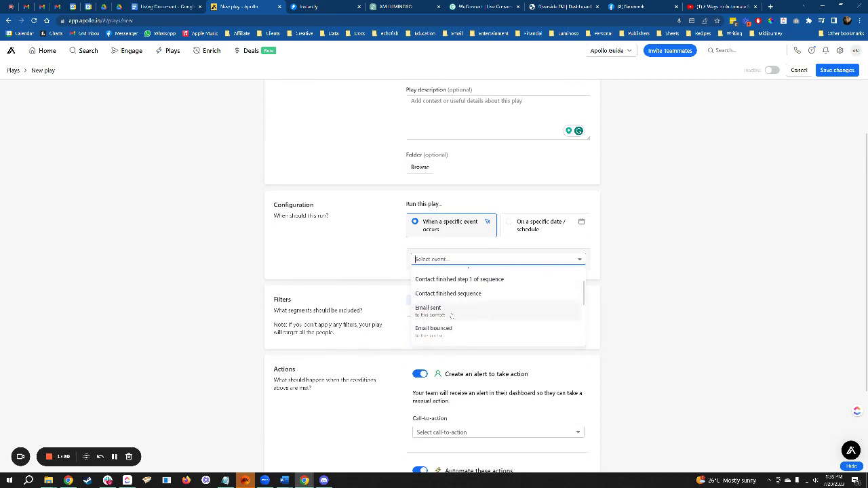
pyautogui.scroll(-5, 452, 316)
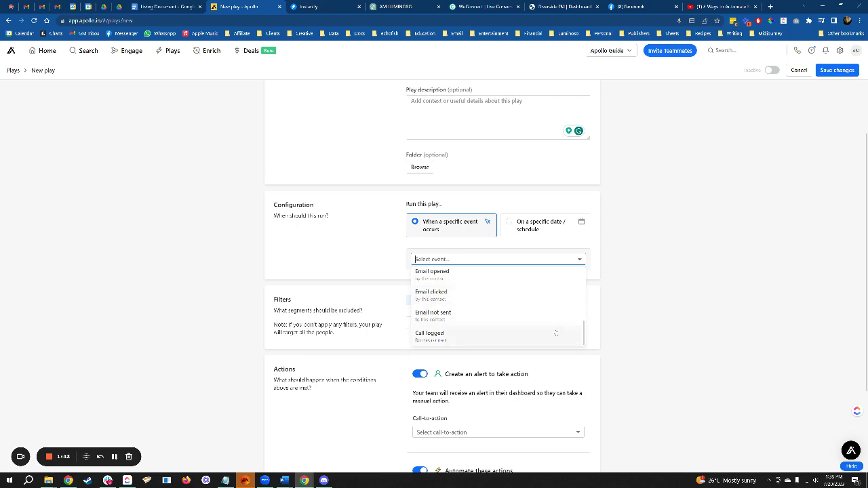
pyautogui.click(667, 304)
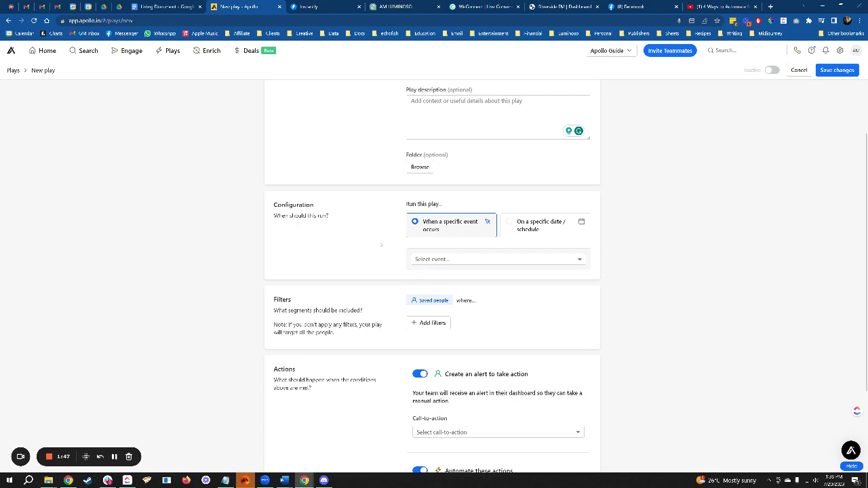
# Configure the play to run on a specific date / schedule, repeating every 1 days
pyautogui.click(515, 224)
pyautogui.scroll(-1, 671, 253)
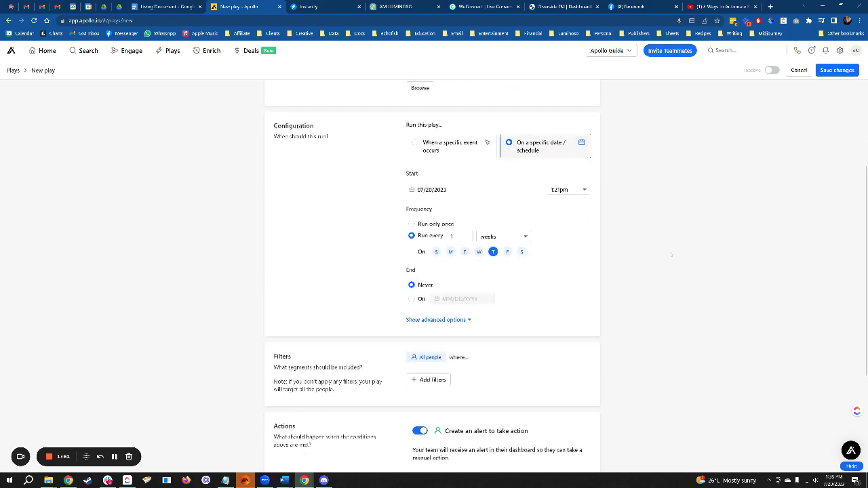
pyautogui.click(502, 236)
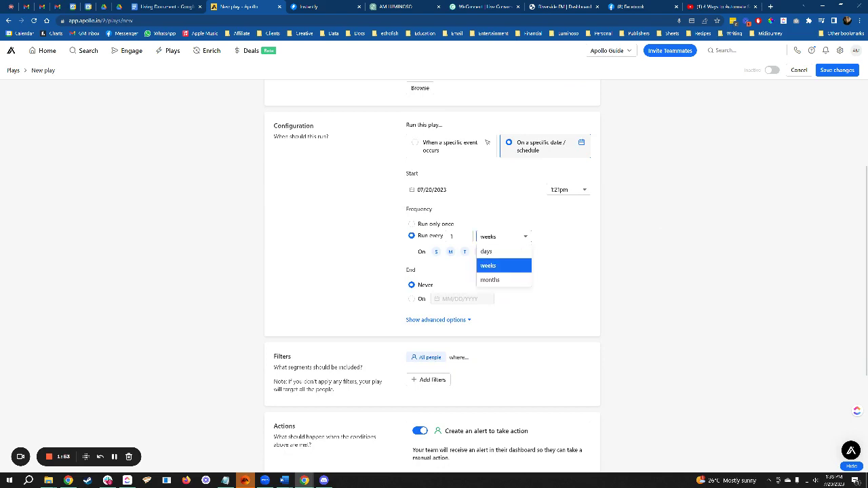
pyautogui.click(492, 251)
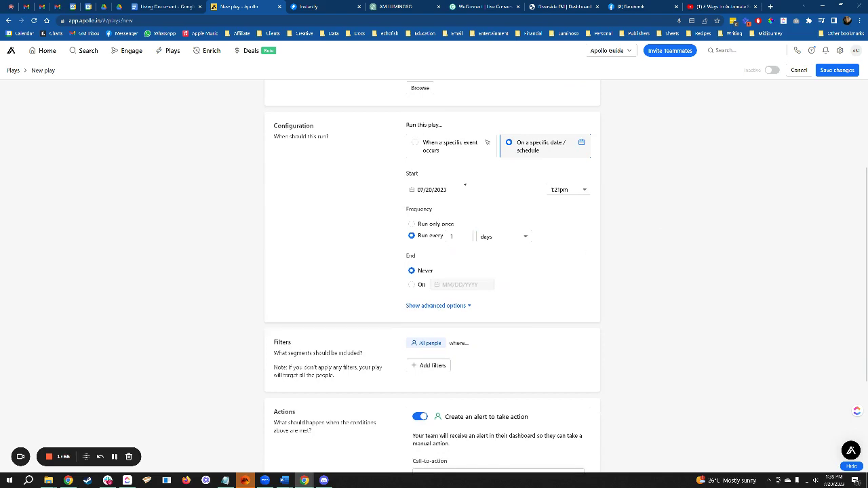
# Set the play's schedule to start on 07/21/2023 at 6:00am
pyautogui.click(432, 190)
pyautogui.click(498, 265)
pyautogui.click(551, 190)
pyautogui.scroll(-3, 578, 231)
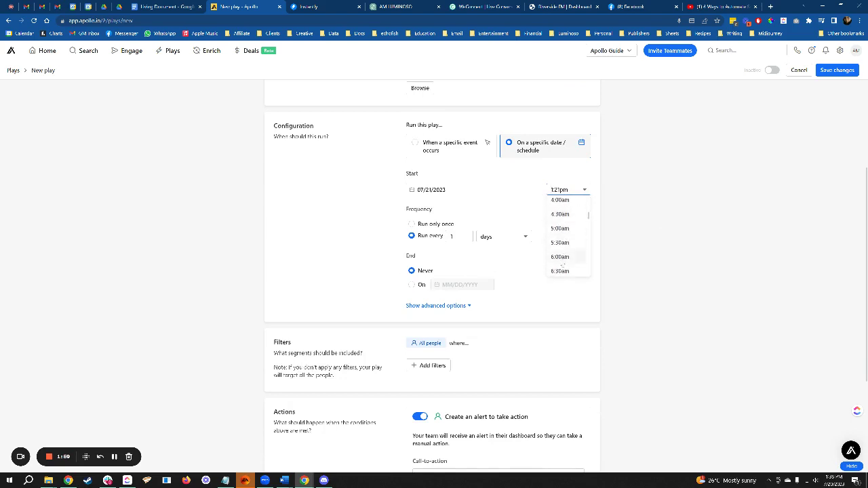
pyautogui.click(573, 265)
# Show the schedule's advanced options and limit the play to processing only 200 people
pyautogui.scroll(-2, 563, 231)
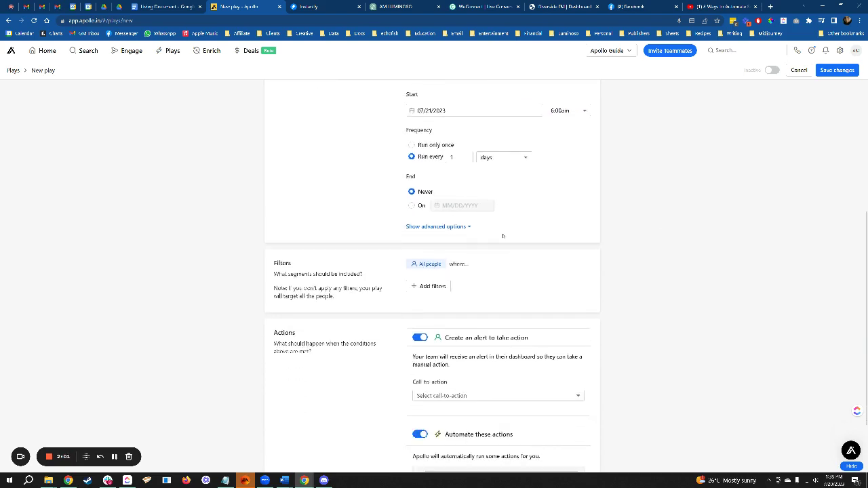
pyautogui.click(462, 228)
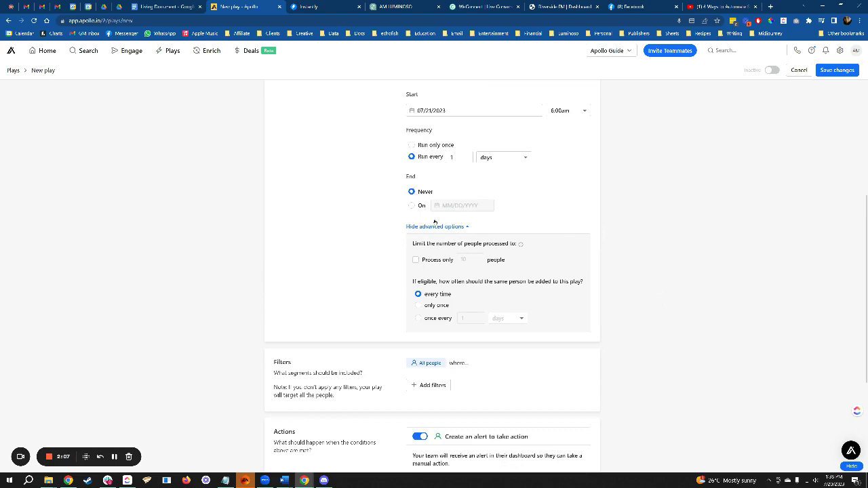
pyautogui.click(416, 261)
pyautogui.click(475, 261)
pyautogui.write('200')
pyautogui.click(482, 401)
# Set how often the same eligible person is added to this play to only once
pyautogui.scroll(-1, 568, 274)
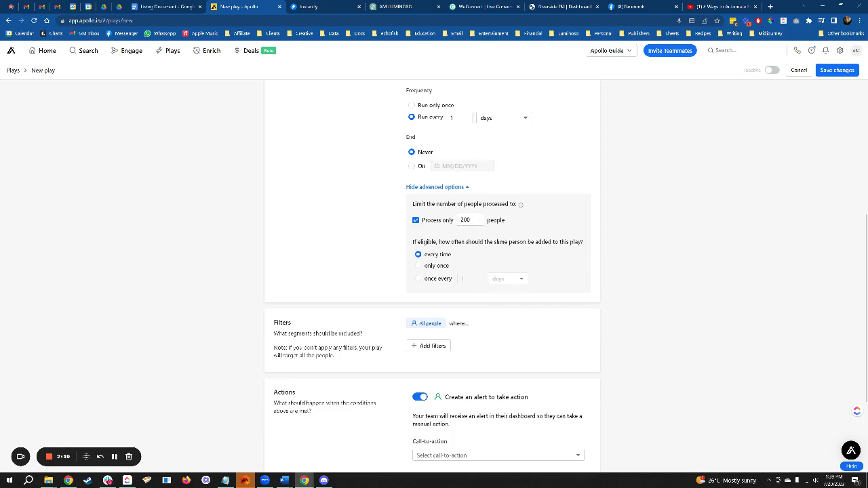
pyautogui.moveTo(587, 243); pyautogui.dragTo(462, 243)
pyautogui.click(461, 242)
pyautogui.click(418, 266)
# Open the play's filter configuration and examine the personas available in the Persona filter
pyautogui.scroll(-2, 386, 280)
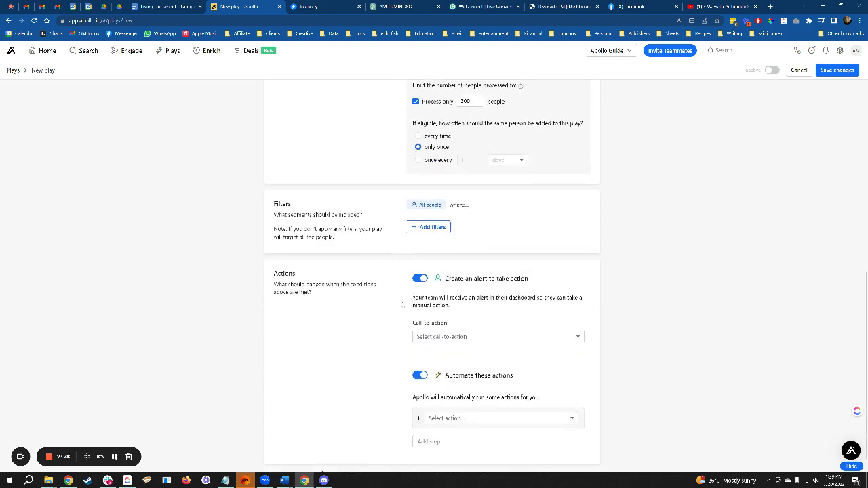
pyautogui.scroll(-1, 359, 227)
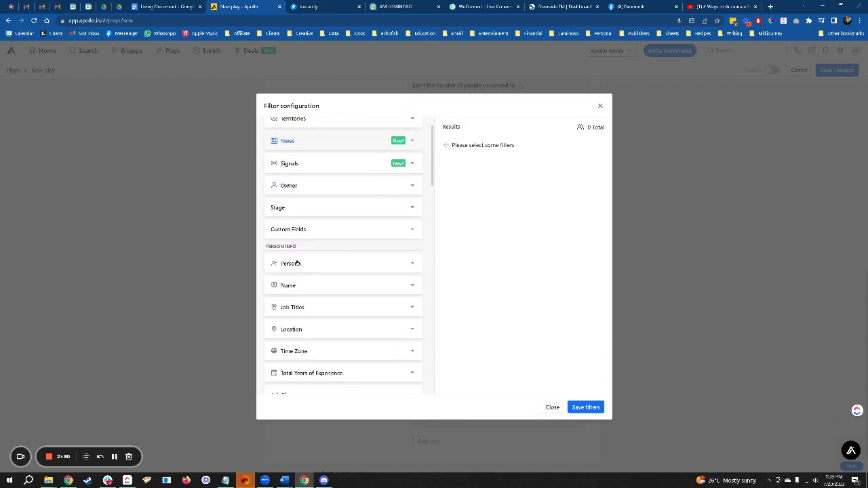
pyautogui.click(400, 264)
pyautogui.scroll(-1, 342, 272)
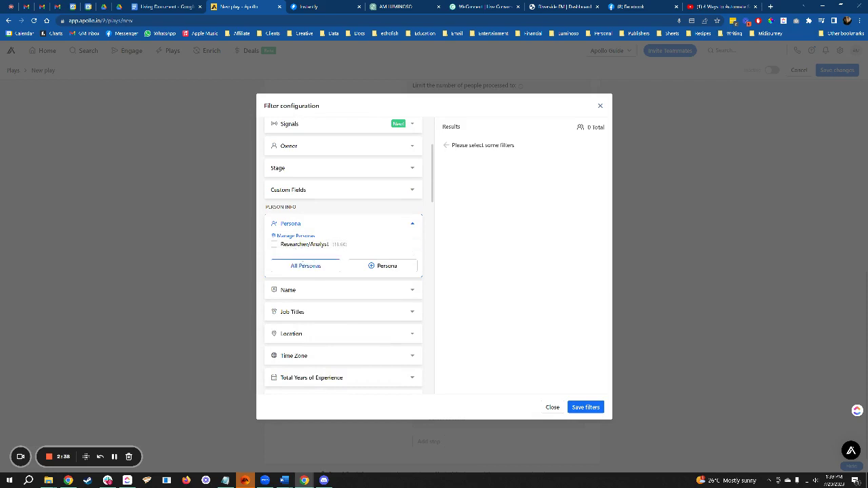
pyautogui.click(410, 223)
pyautogui.scroll(3, 328, 236)
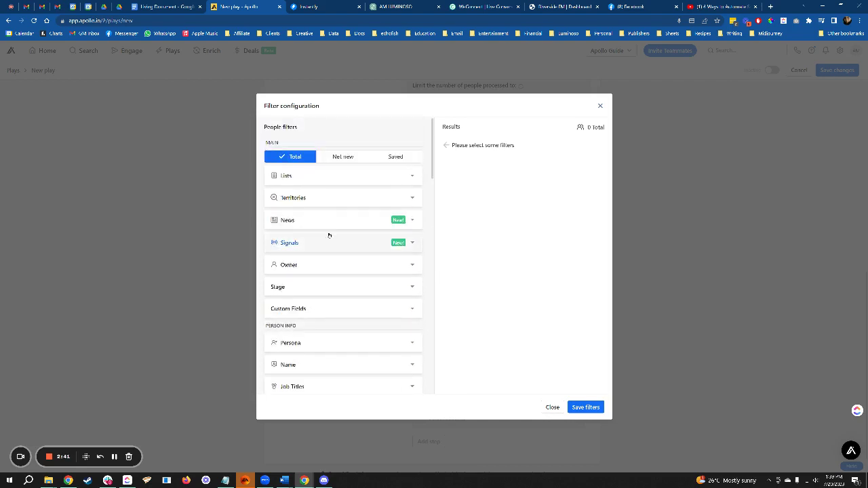
# Look through the available people filters, from person and company info to email status and engagement activity
pyautogui.scroll(-3, 318, 261)
pyautogui.scroll(-3, 321, 283)
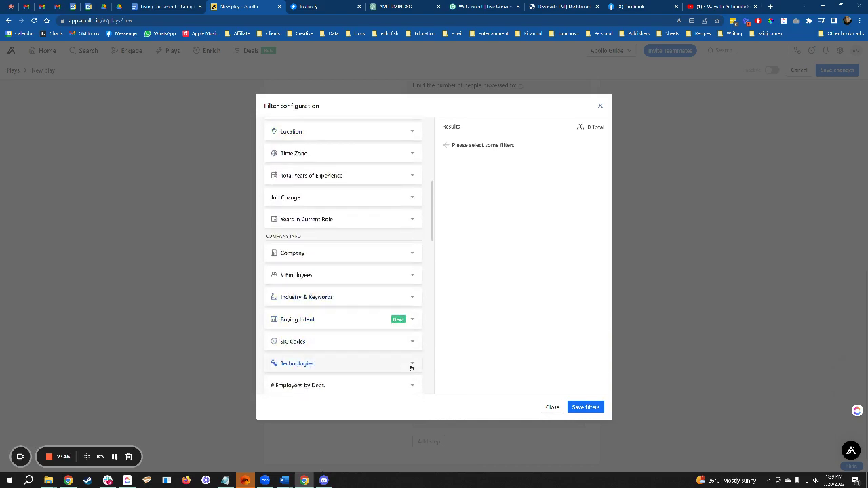
pyautogui.scroll(-3, 413, 369)
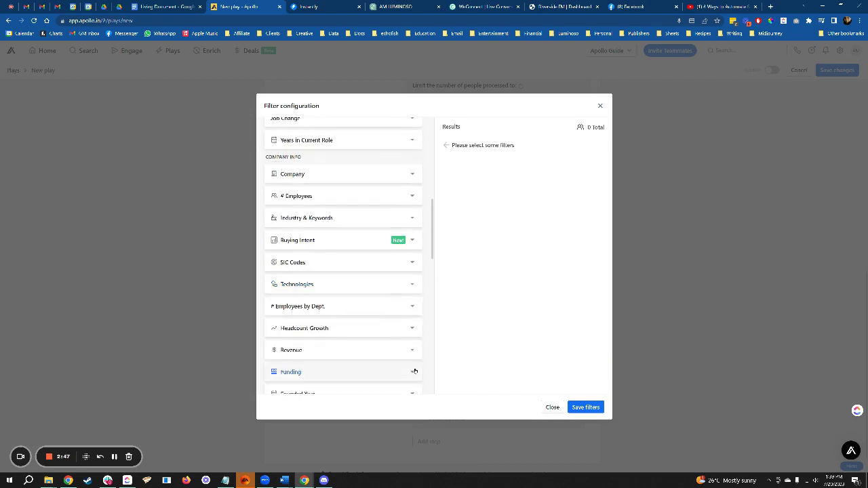
pyautogui.scroll(-3, 415, 372)
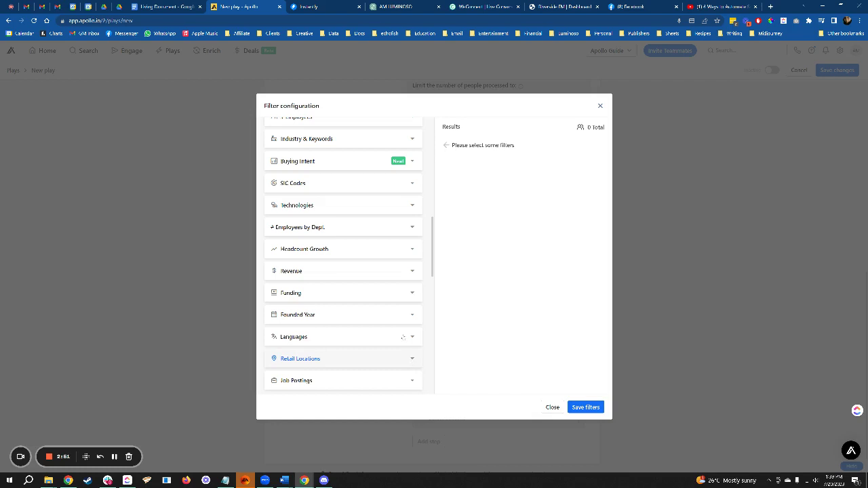
pyautogui.scroll(-6, 350, 241)
pyautogui.scroll(-3, 351, 242)
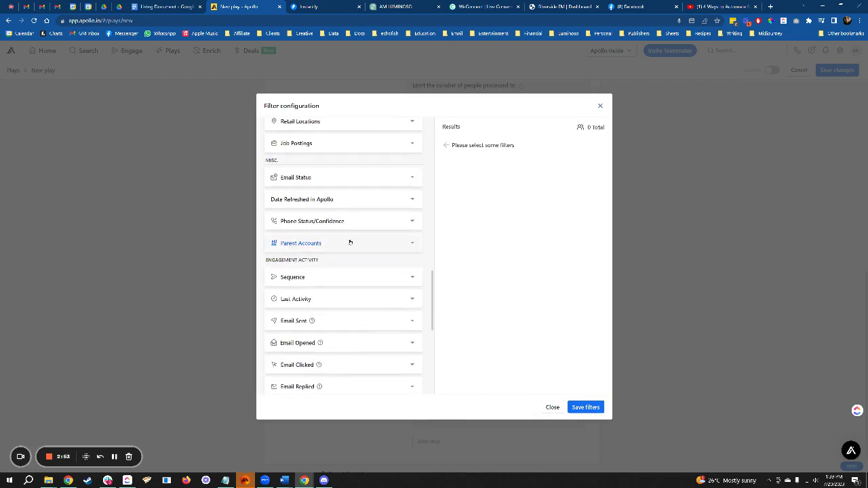
pyautogui.scroll(-2, 350, 242)
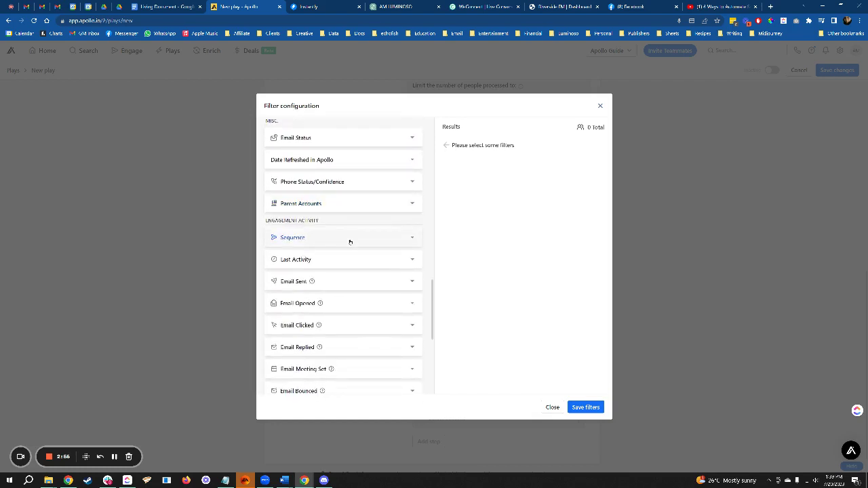
pyautogui.scroll(3, 350, 242)
pyautogui.scroll(-6, 350, 243)
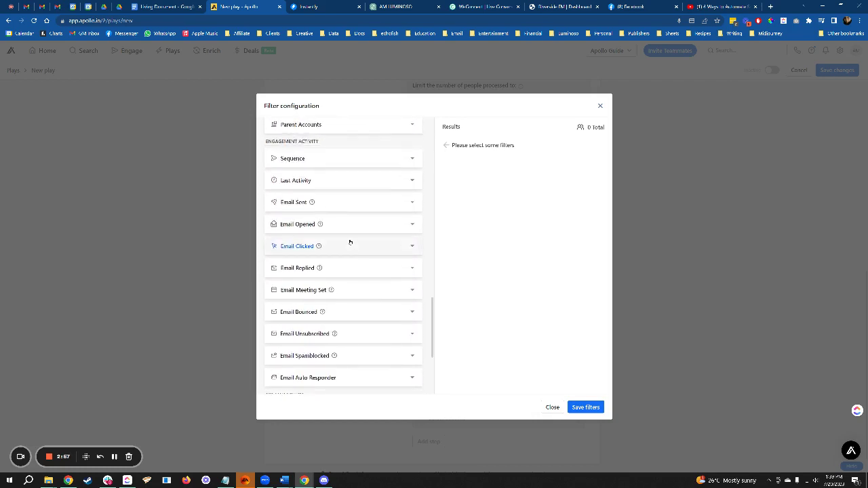
pyautogui.scroll(-4, 350, 242)
pyautogui.scroll(12, 351, 243)
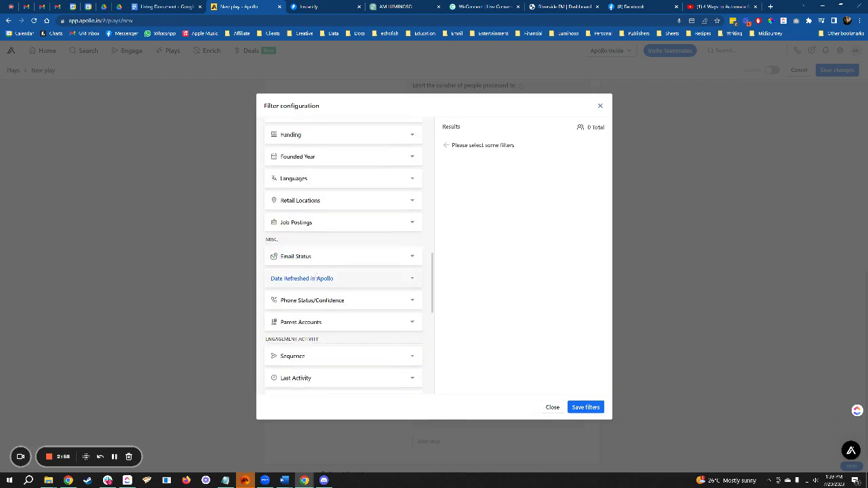
# Examine the Email Status filter's options and expand the Sequence filter under engagement activity
pyautogui.click(316, 255)
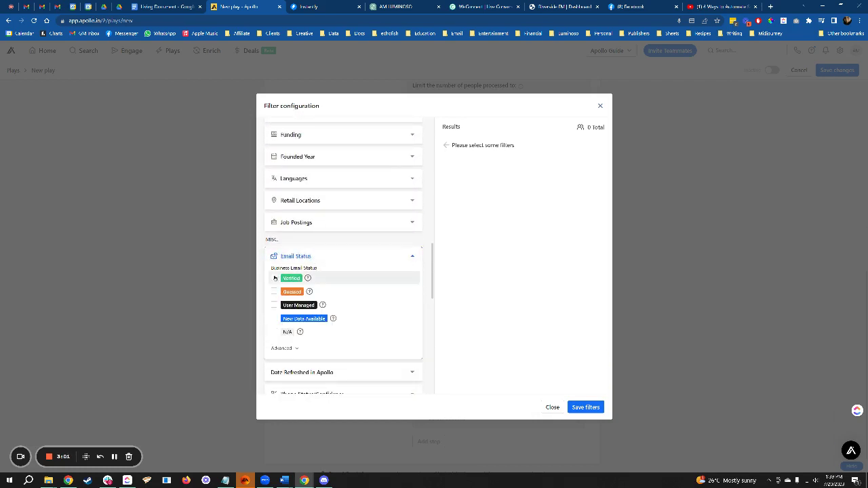
pyautogui.click(412, 256)
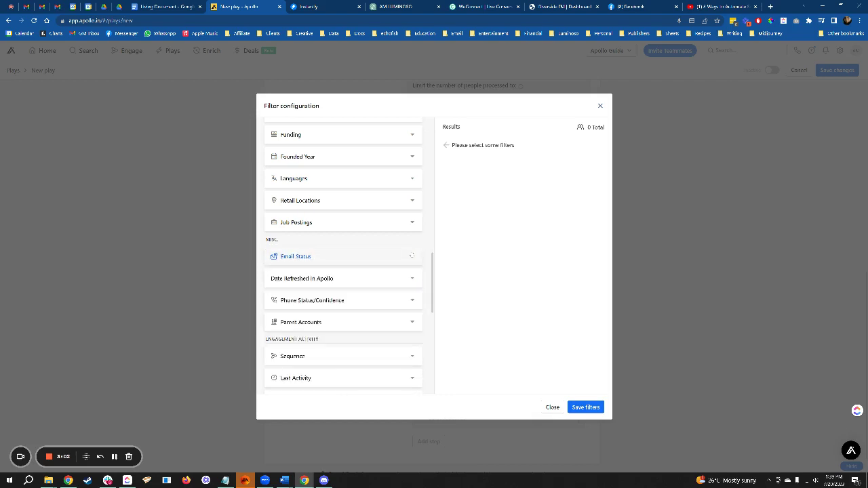
pyautogui.scroll(-2, 412, 256)
pyautogui.scroll(-1, 412, 258)
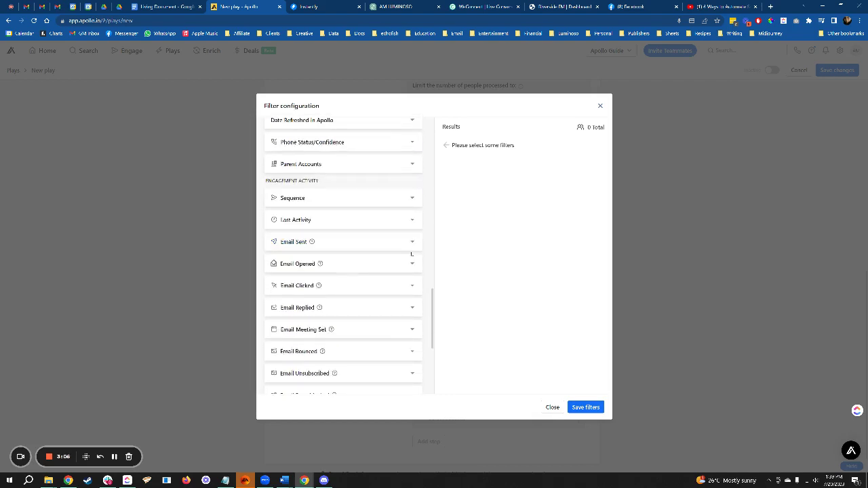
pyautogui.click(413, 197)
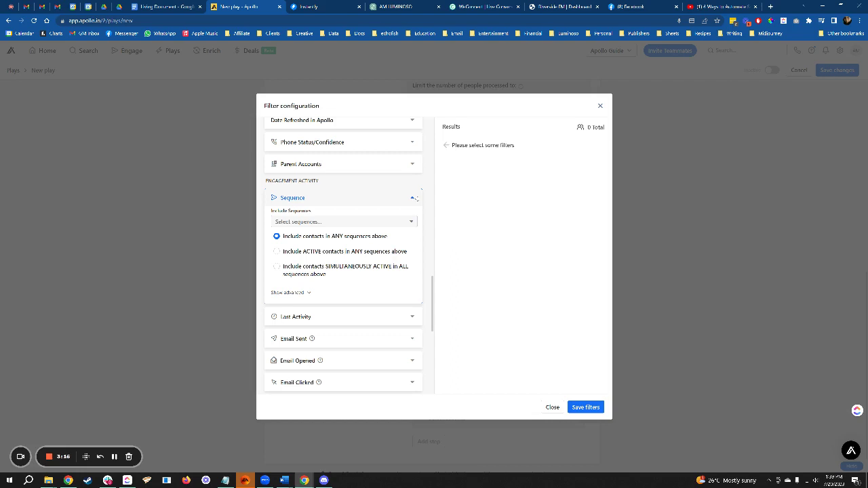
# Examine the Sequence filter's advanced exclusion options and look through the remaining engagement, created source and conversation filters
pyautogui.click(288, 292)
pyautogui.scroll(-1, 373, 294)
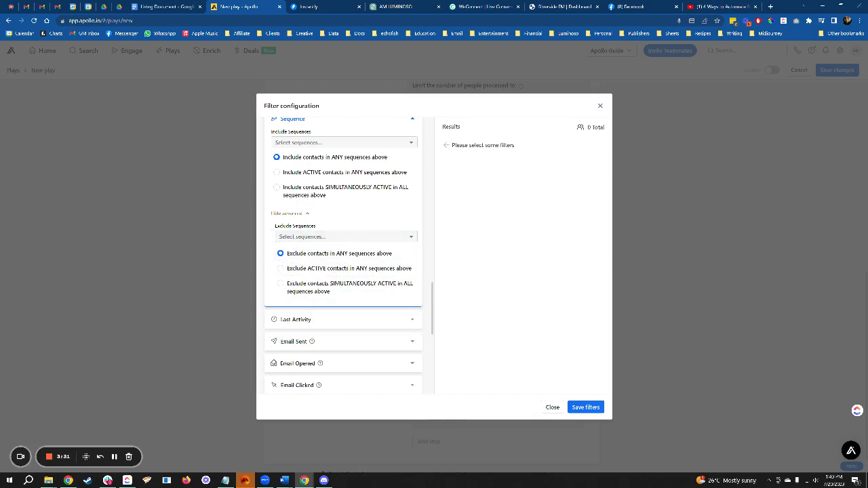
pyautogui.moveTo(274, 226); pyautogui.dragTo(316, 226)
pyautogui.click(329, 229)
pyautogui.scroll(1, 301, 221)
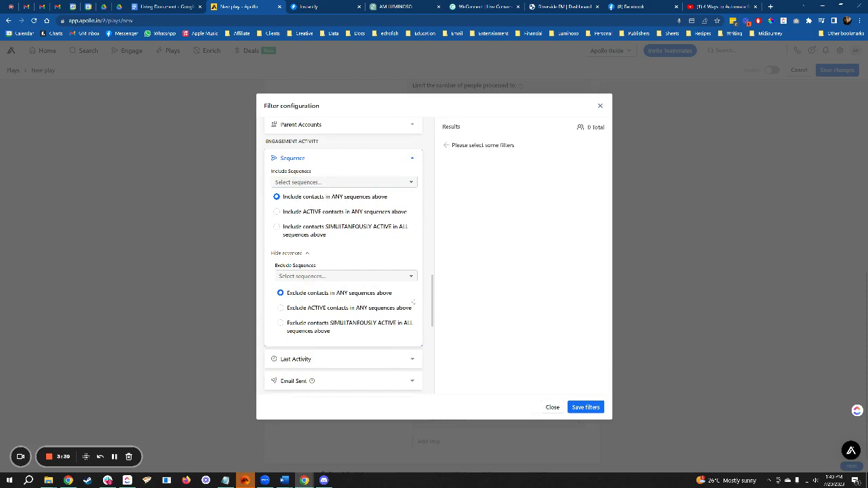
pyautogui.scroll(-4, 413, 302)
pyautogui.scroll(-2, 390, 322)
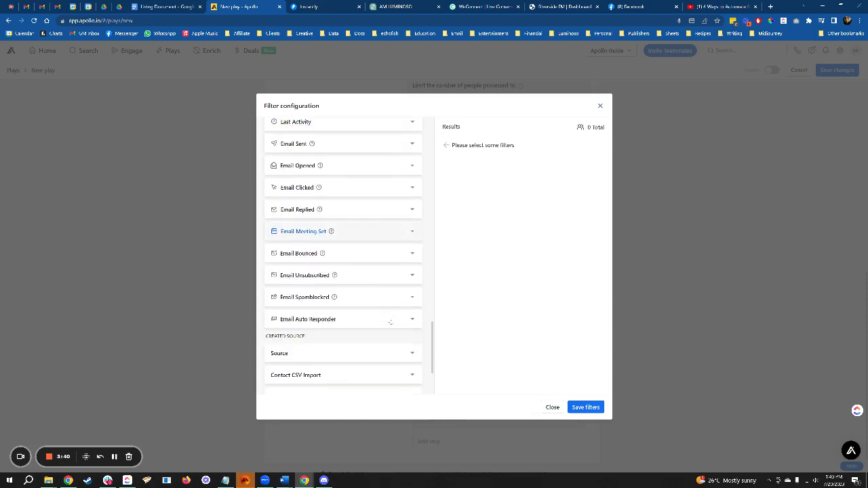
pyautogui.scroll(-2, 390, 322)
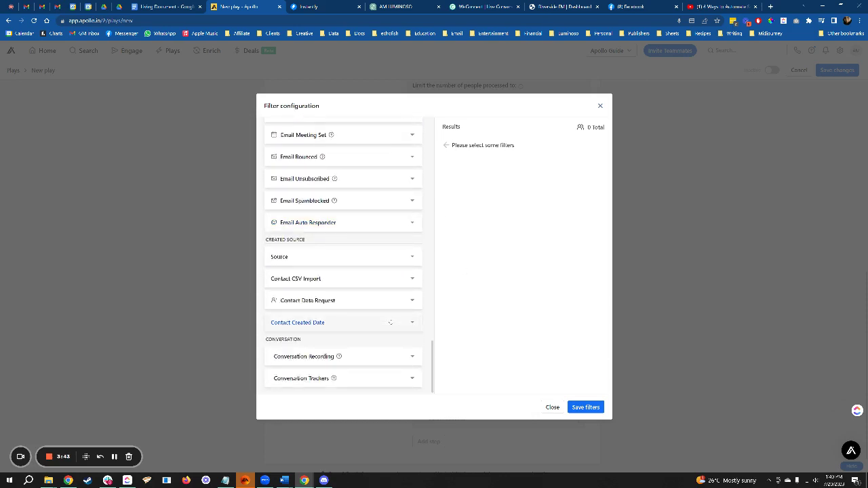
# Examine the Lists filter's advanced settings and all the lists available for exclusion, and close the filter configuration without adding filters
pyautogui.scroll(10, 390, 322)
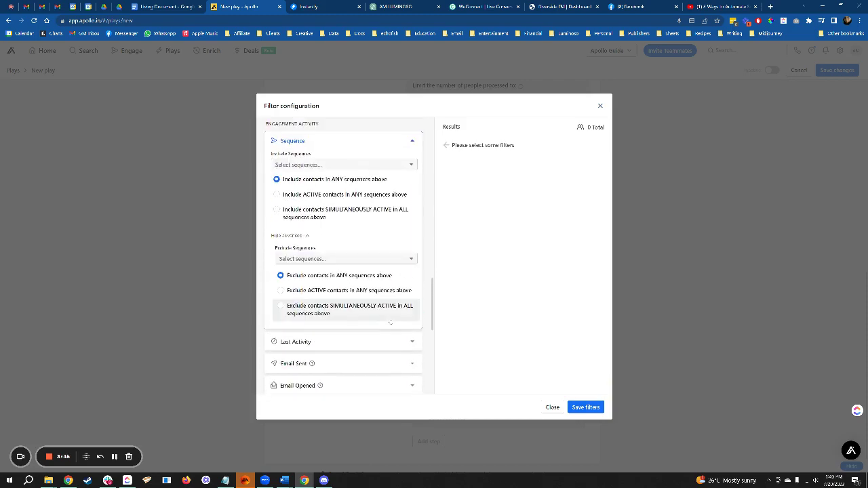
pyautogui.scroll(10, 390, 323)
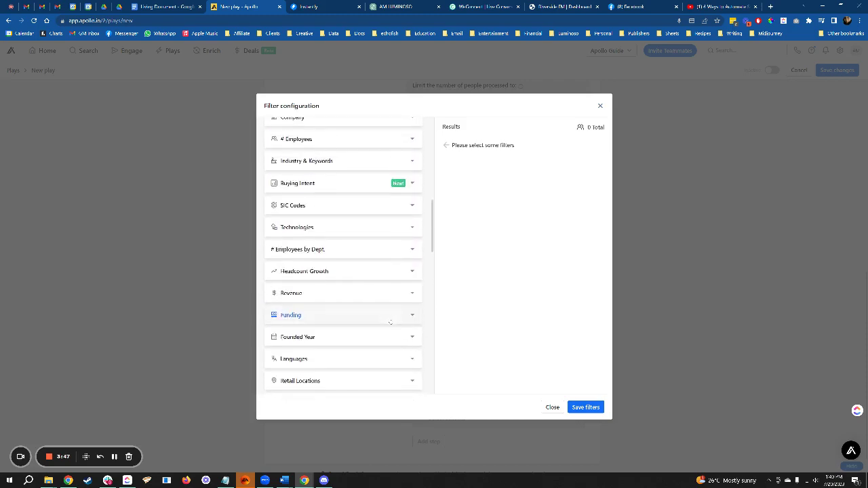
pyautogui.scroll(8, 390, 323)
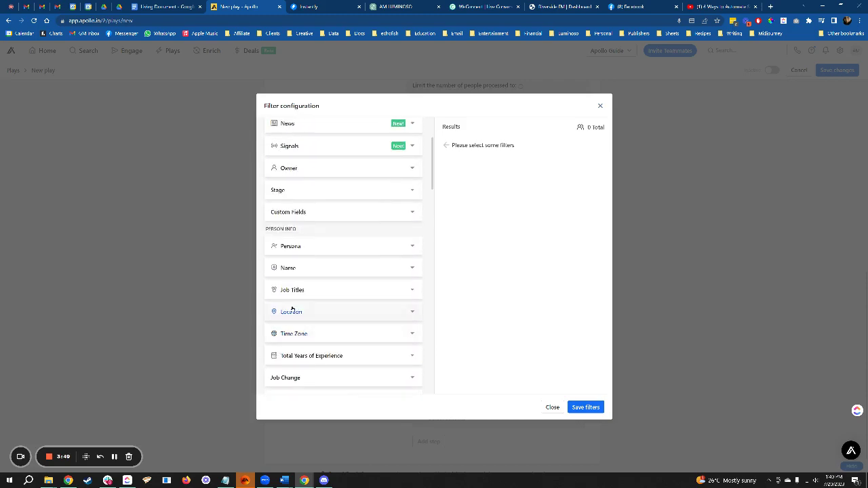
pyautogui.scroll(3, 292, 309)
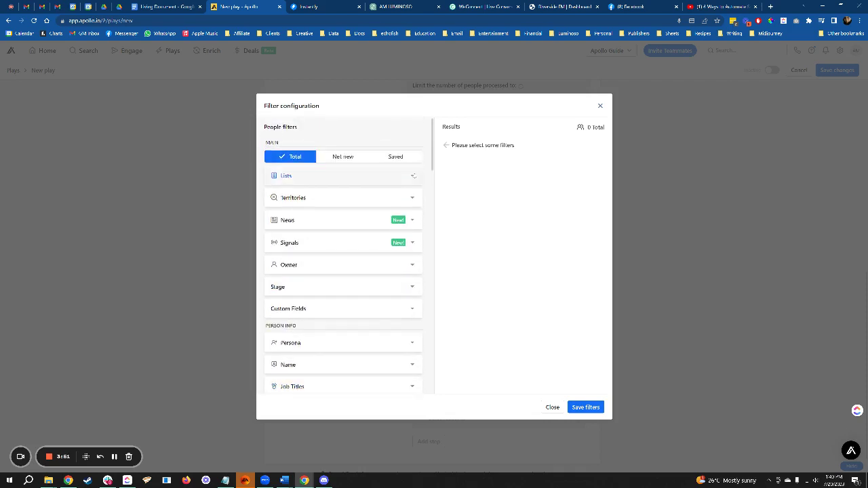
pyautogui.click(413, 176)
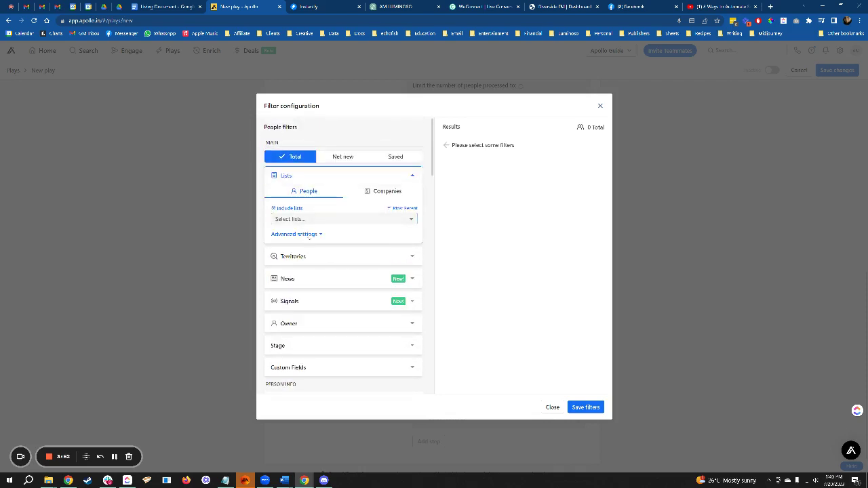
pyautogui.click(308, 235)
pyautogui.click(293, 278)
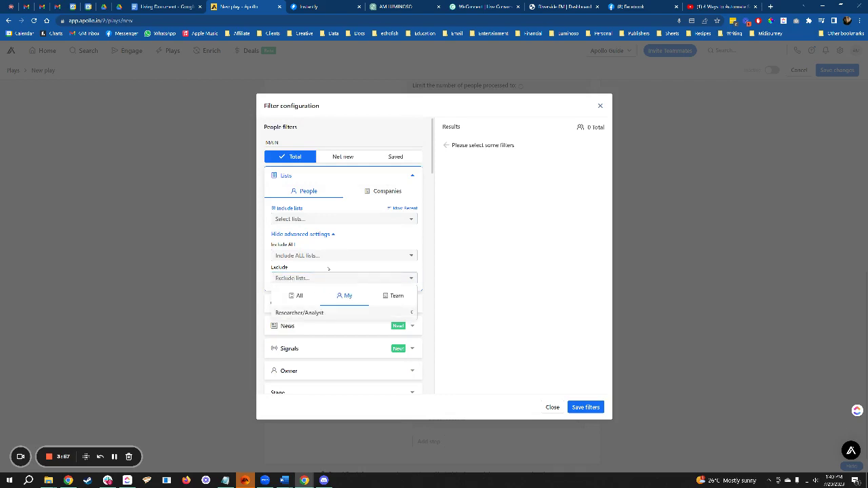
pyautogui.click(301, 296)
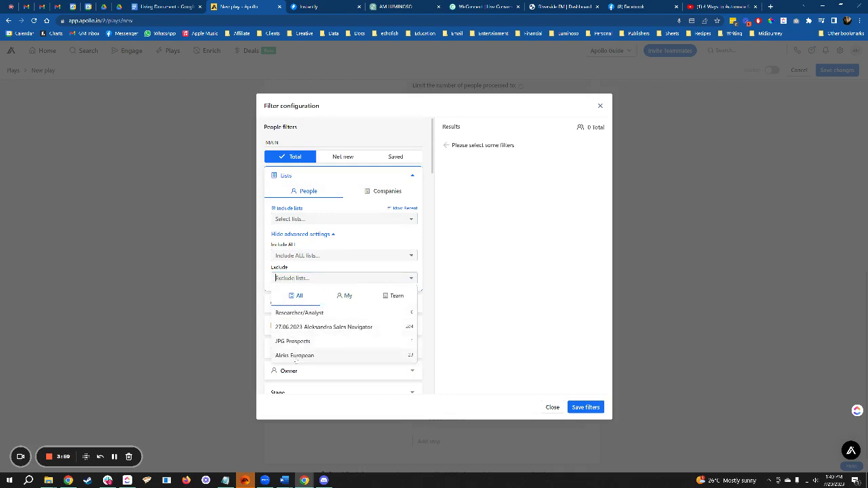
pyautogui.click(415, 239)
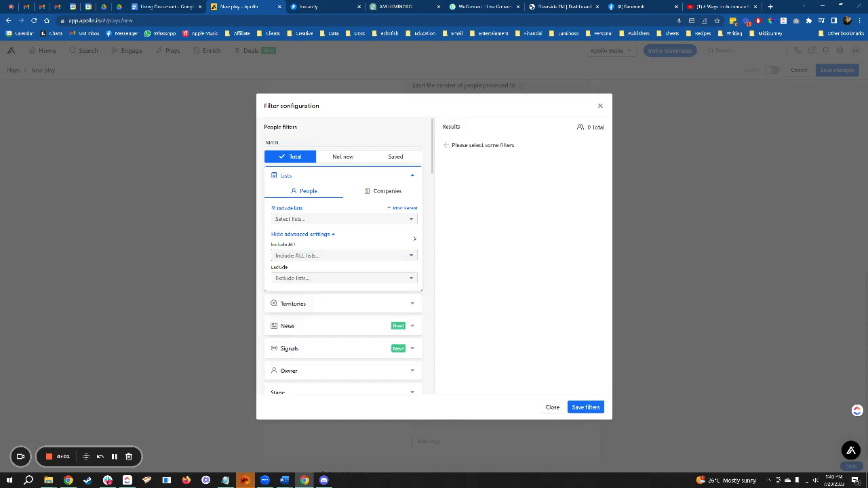
pyautogui.click(412, 175)
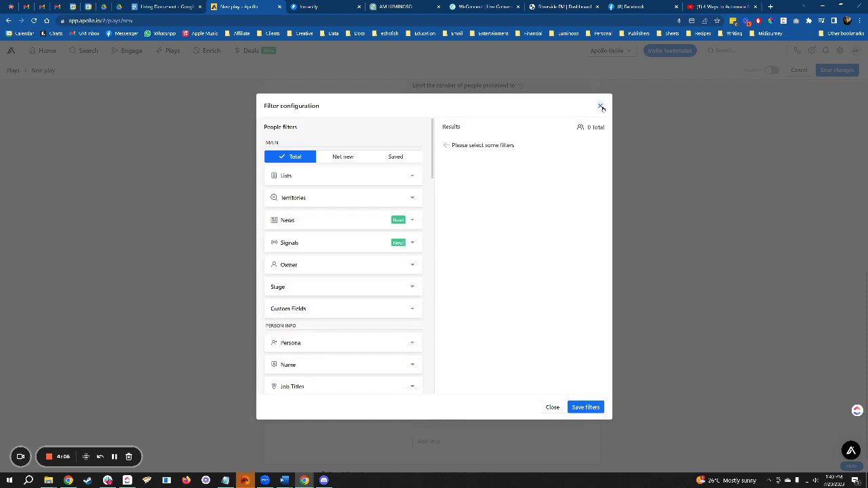
pyautogui.click(601, 107)
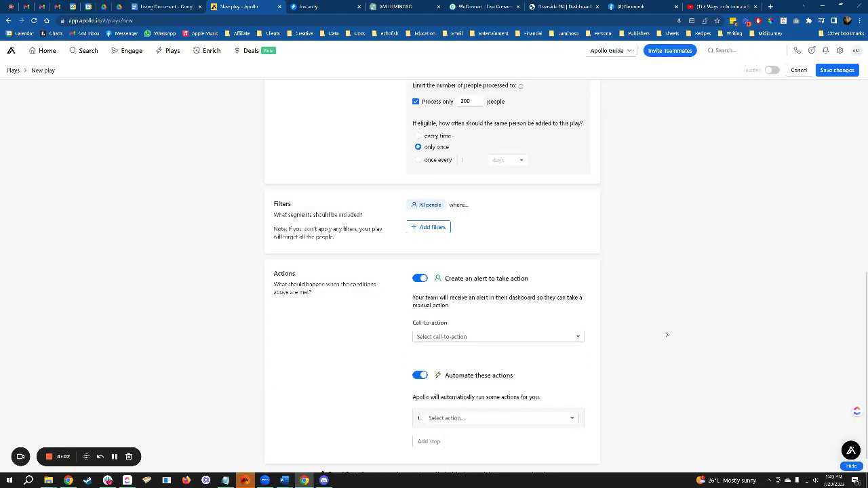
# Set the alert's call-to-action to Add to contact list with the Researcher/Analyst list
pyautogui.scroll(-1, 343, 333)
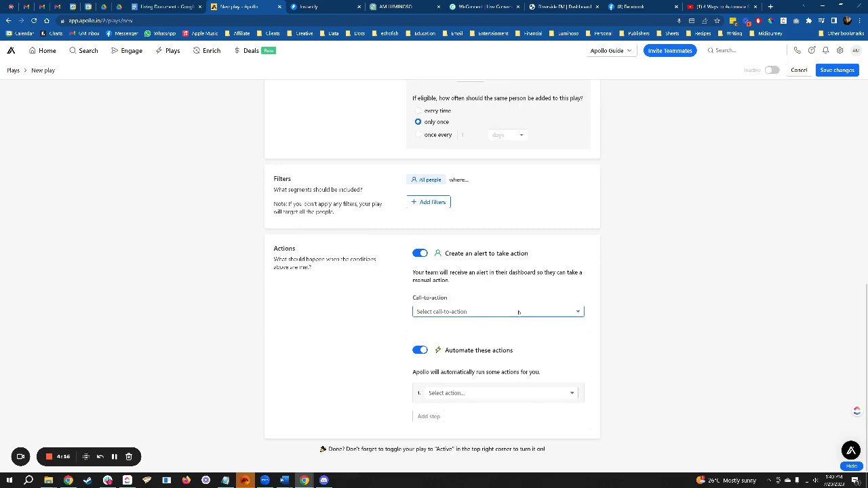
pyautogui.click(457, 311)
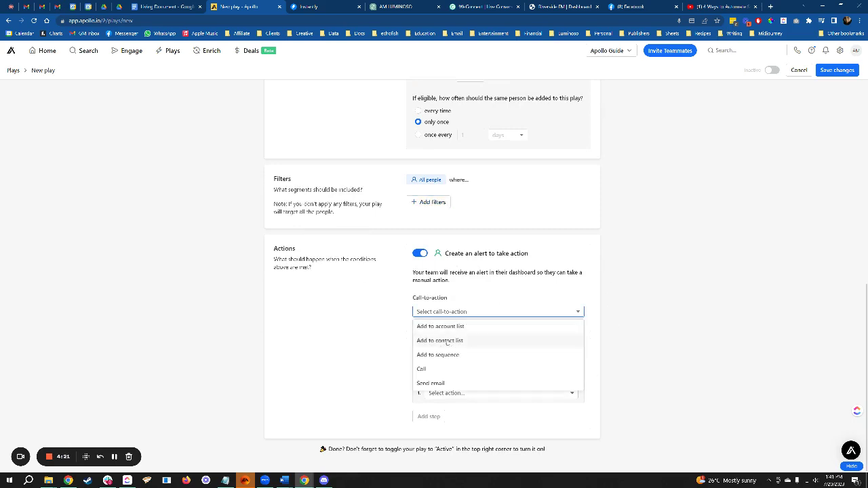
pyautogui.click(446, 341)
pyautogui.scroll(-3, 336, 303)
pyautogui.click(462, 227)
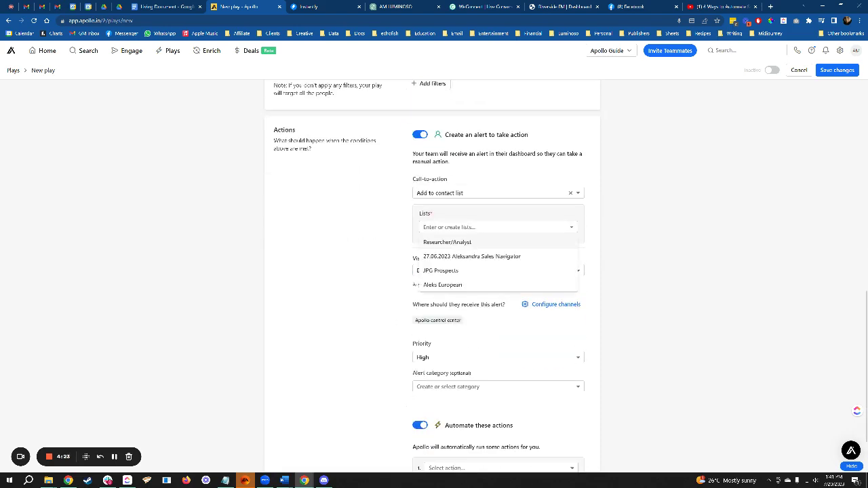
pyautogui.click(439, 242)
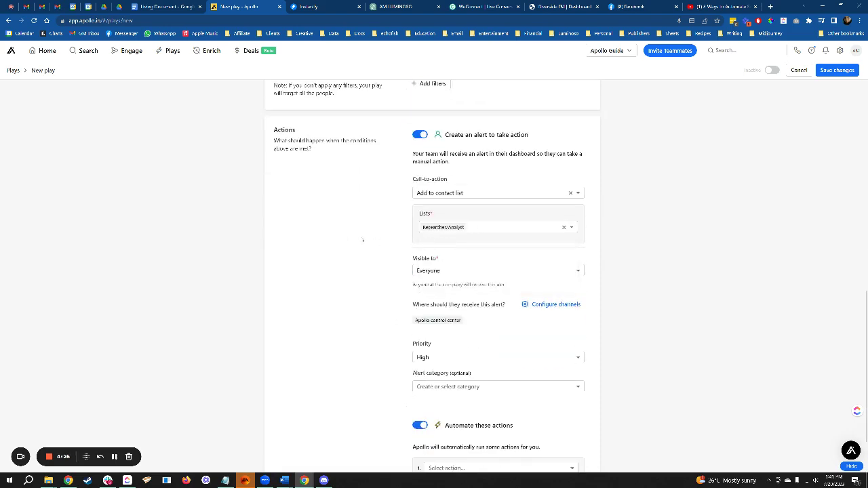
# Set the alert's visibility to Everyone
pyautogui.scroll(-1, 363, 240)
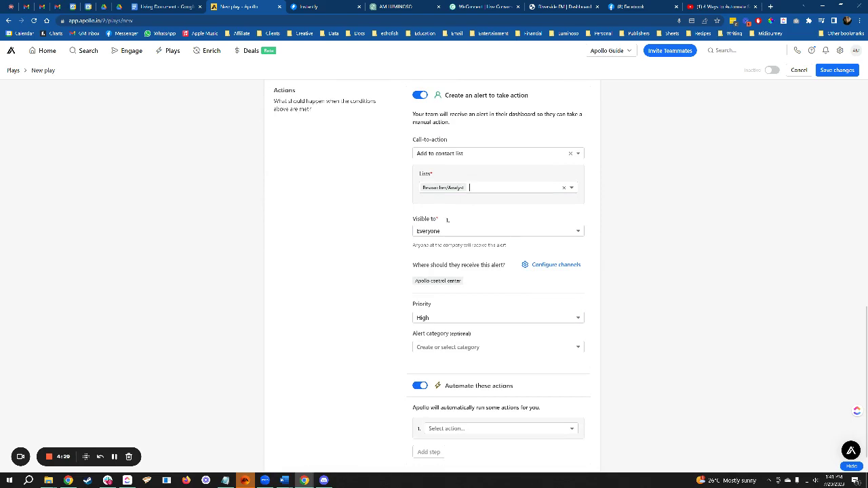
pyautogui.click(444, 231)
pyautogui.click(429, 246)
pyautogui.scroll(-1, 363, 256)
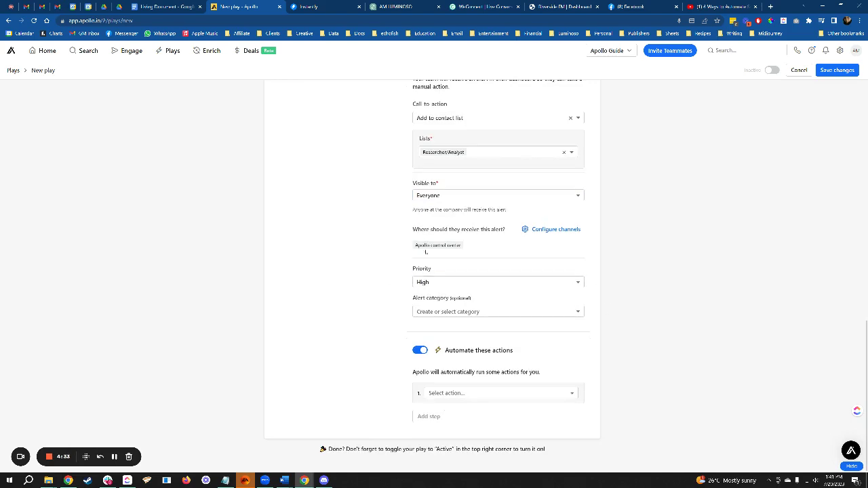
# Set the first automated action to Add contacts to sequence and choose the Researcher/Analyst sequence
pyautogui.click(445, 393)
pyautogui.scroll(-2, 441, 349)
pyautogui.scroll(1, 444, 340)
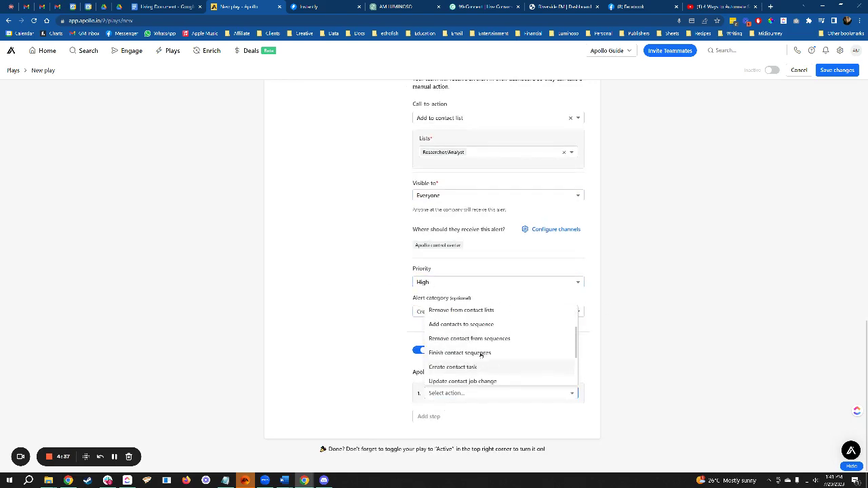
pyautogui.click(436, 330)
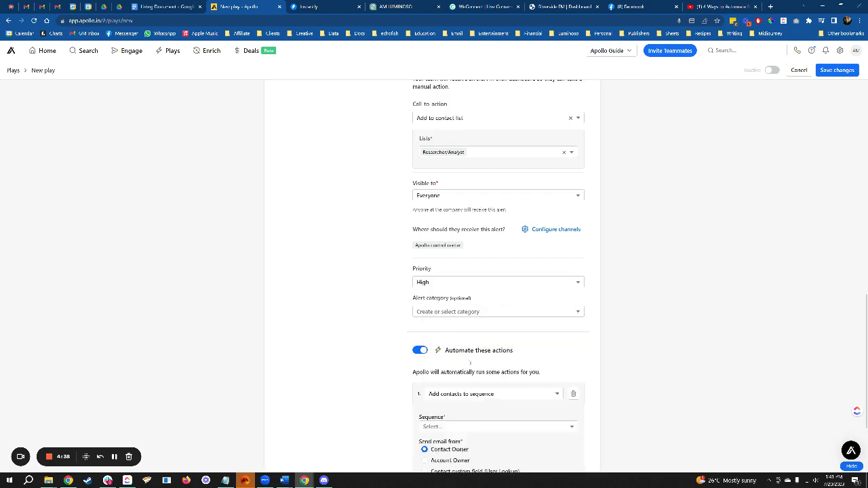
pyautogui.scroll(-2, 474, 305)
pyautogui.click(454, 303)
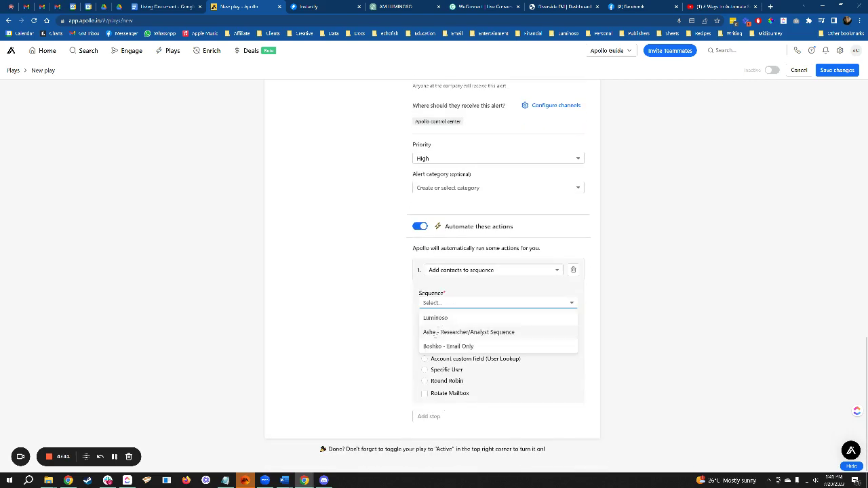
pyautogui.click(469, 331)
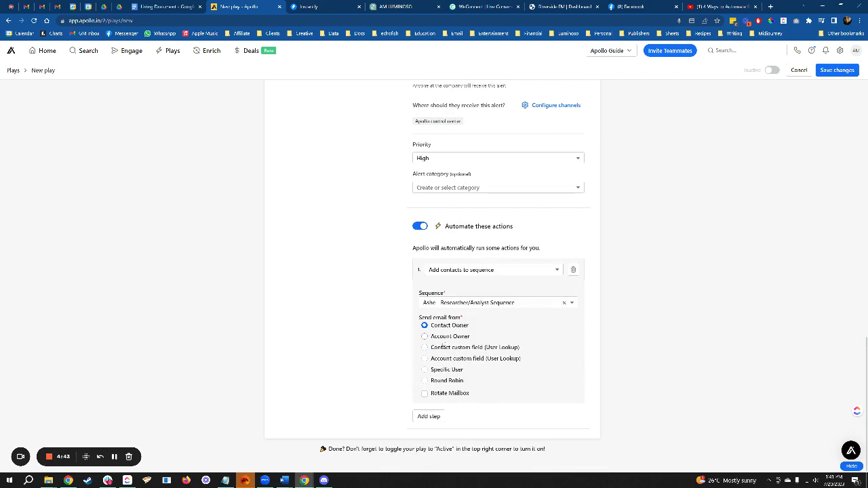
# Set the sequence emails to send from a Specific User and examine the users available as sender
pyautogui.moveTo(419, 318); pyautogui.dragTo(461, 318)
pyautogui.click(461, 318)
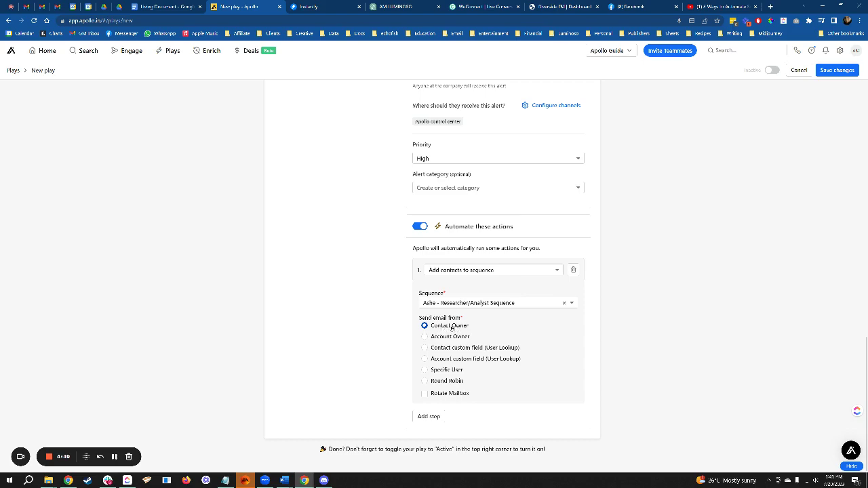
pyautogui.scroll(3, 399, 321)
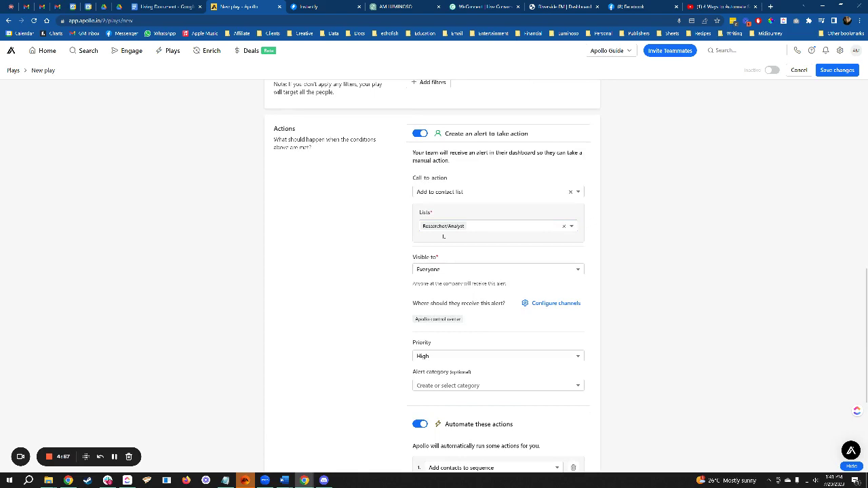
pyautogui.scroll(-3, 443, 236)
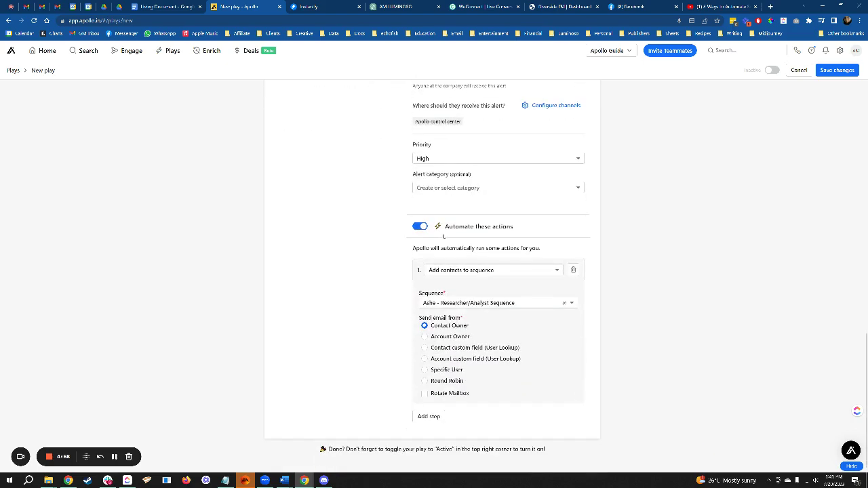
pyautogui.click(425, 370)
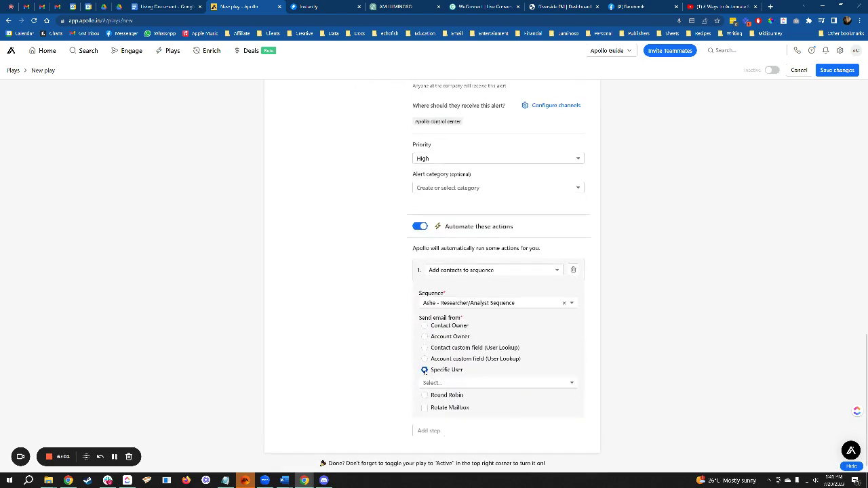
pyautogui.click(461, 382)
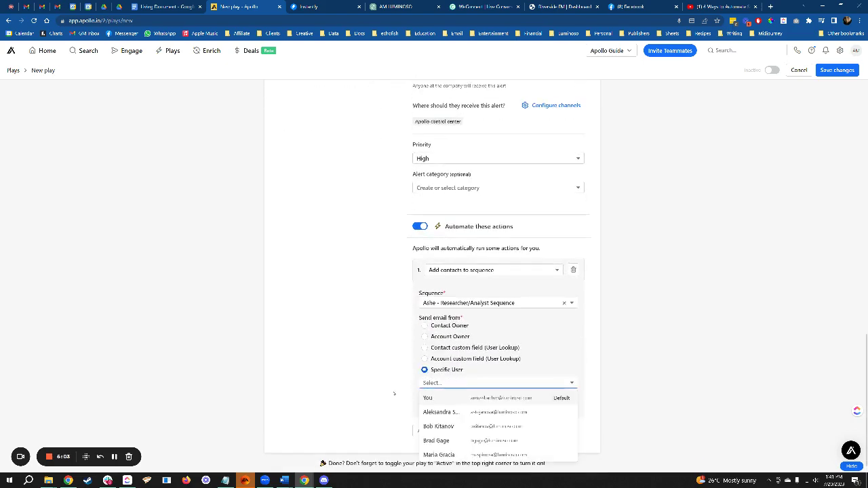
pyautogui.click(394, 394)
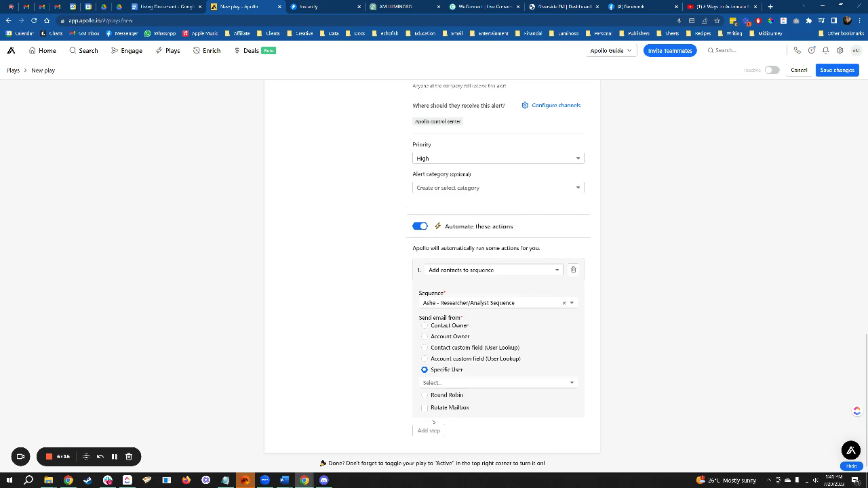
pyautogui.click(441, 383)
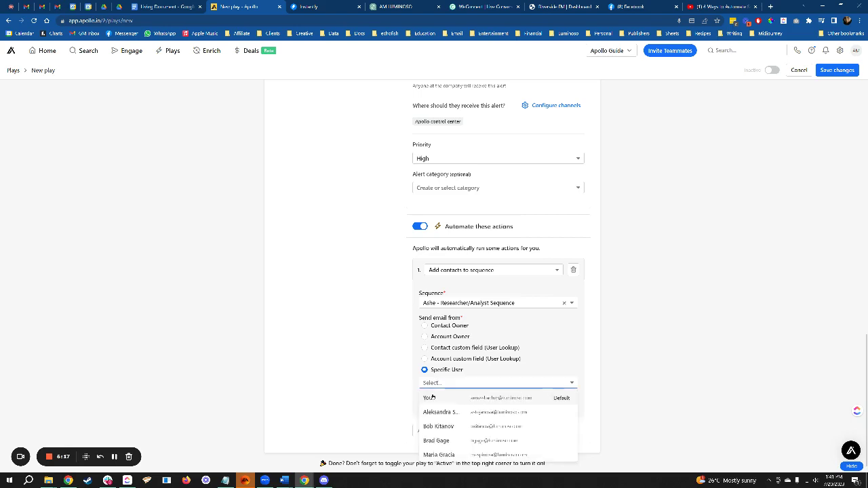
pyautogui.click(397, 408)
# Leave the new play without saving it and return to the overview of existing plays
pyautogui.rightClick(655, 332)
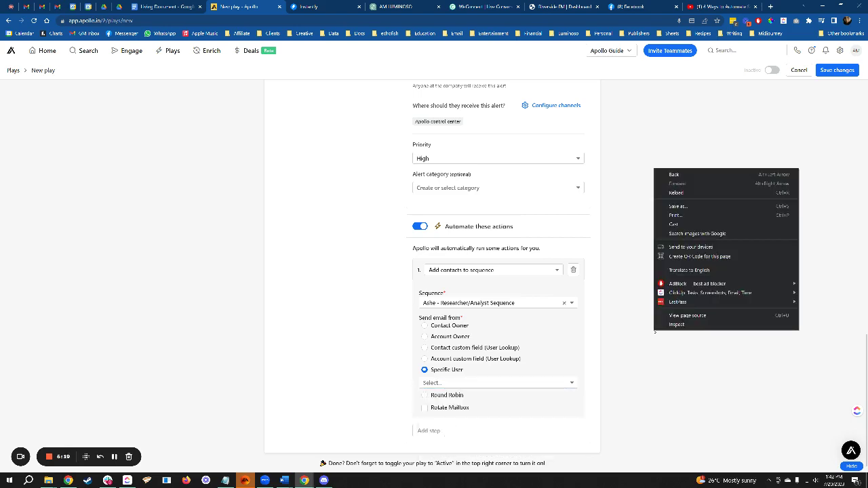
pyautogui.click(633, 422)
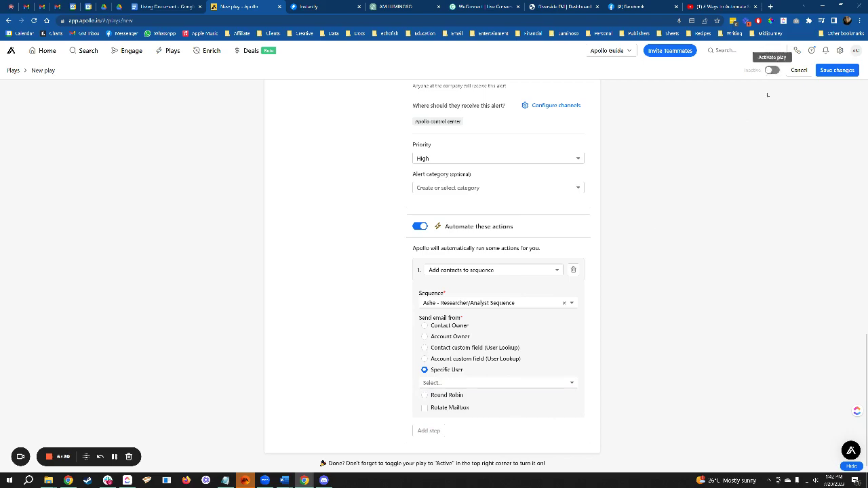
pyautogui.scroll(15, 636, 369)
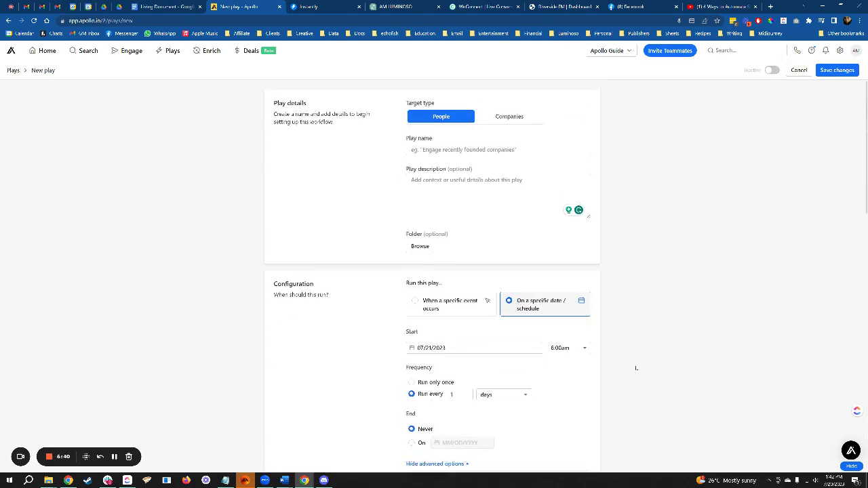
pyautogui.click(170, 51)
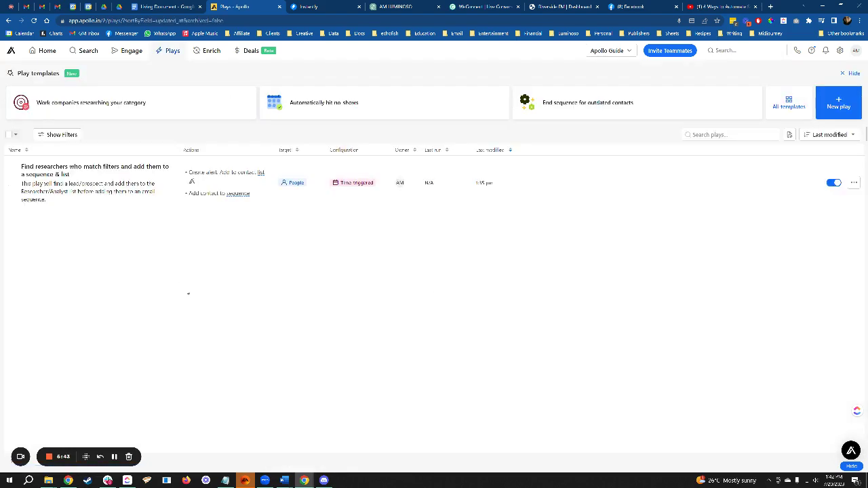